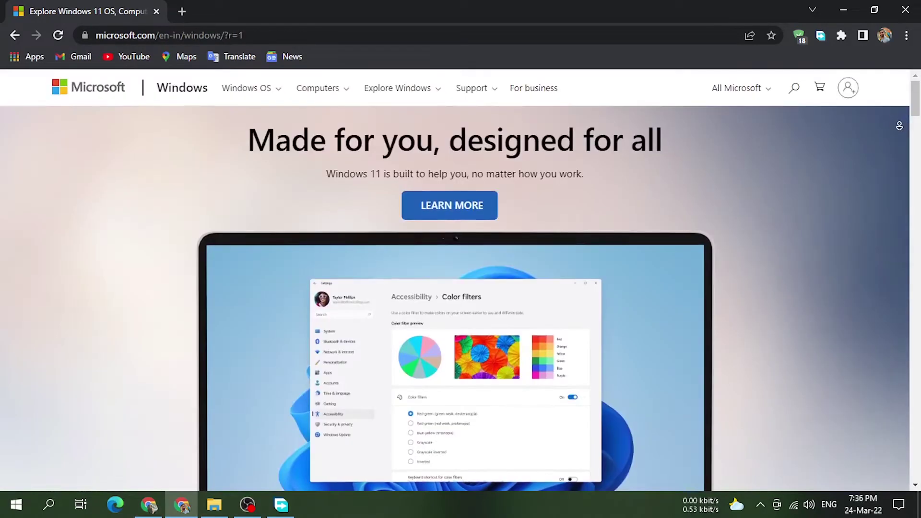
# Scroll through Microsoft's Windows 11 overview page, then bring up the desktop menu to refresh it.
pyautogui.scroll(-1, 455, 288)
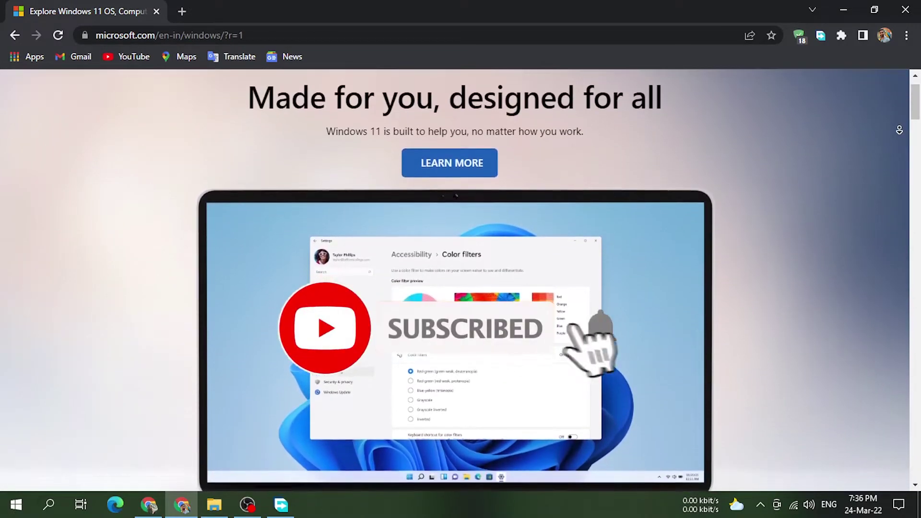
pyautogui.scroll(-1, 455, 288)
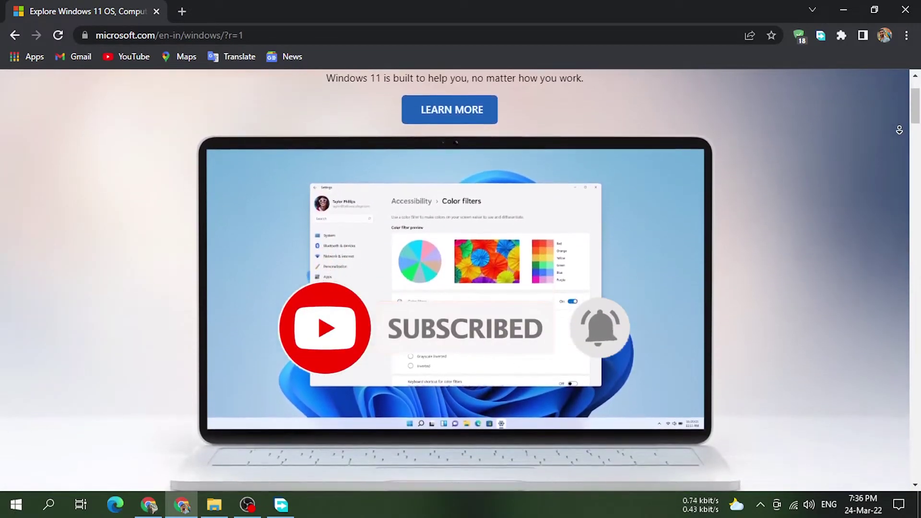
pyautogui.scroll(-1, 455, 288)
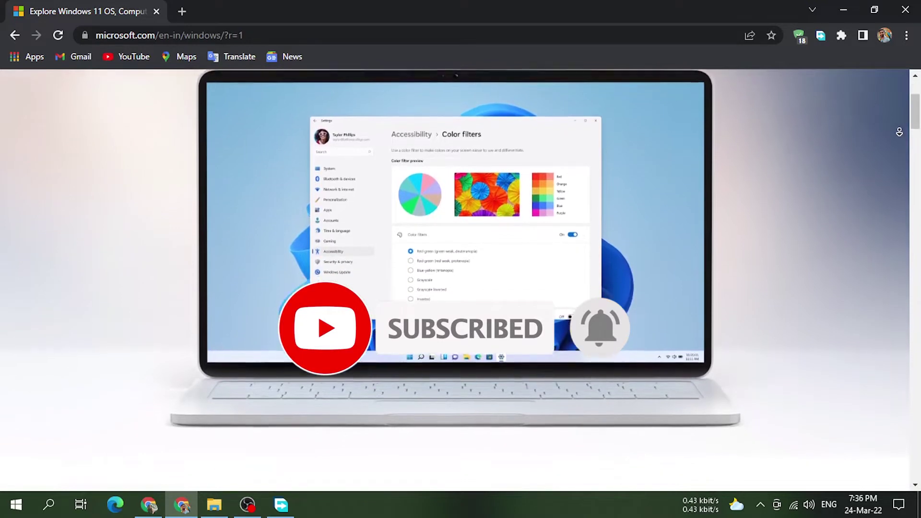
pyautogui.scroll(-2, 900, 132)
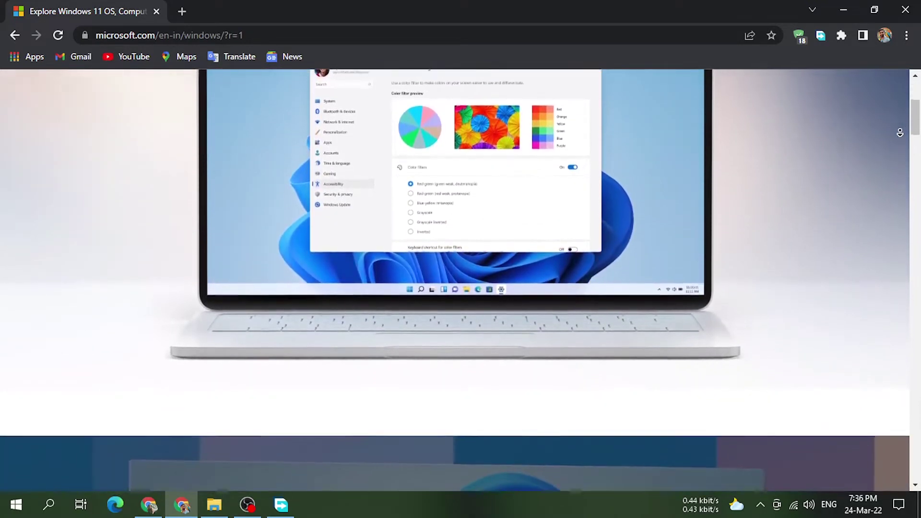
pyautogui.scroll(-1, 900, 132)
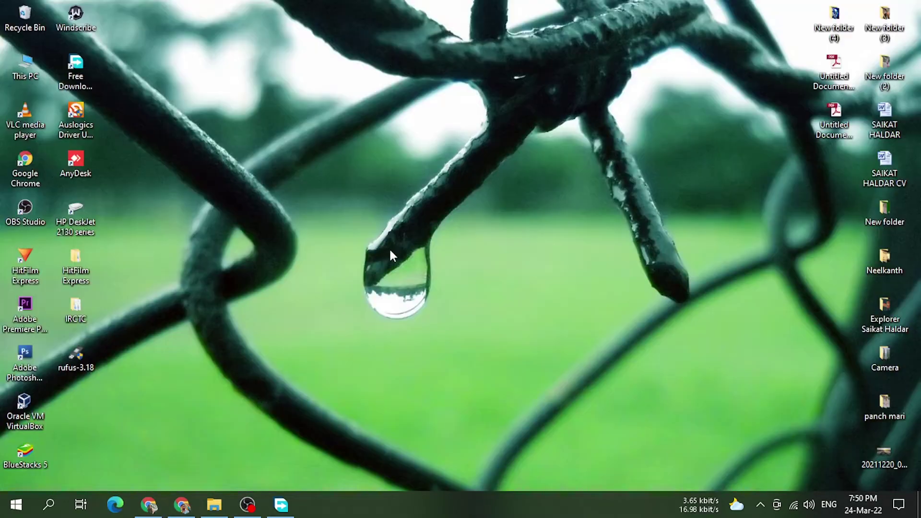
pyautogui.rightClick(390, 251)
# Refresh the desktop, then search Google for 'rufus' in Chrome and choose the rufus.ie result.
pyautogui.click(425, 289)
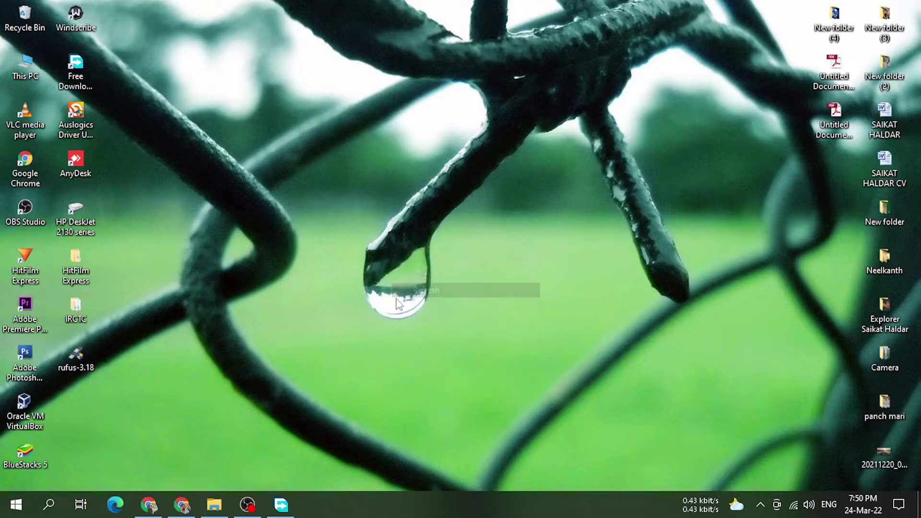
pyautogui.click(189, 502)
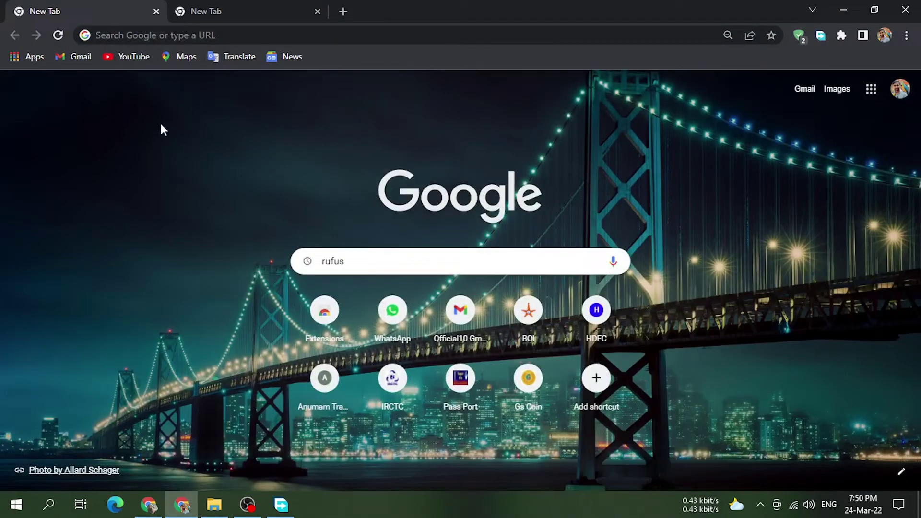
pyautogui.doubleClick(338, 261)
pyautogui.click(356, 262)
pyautogui.press('Return')
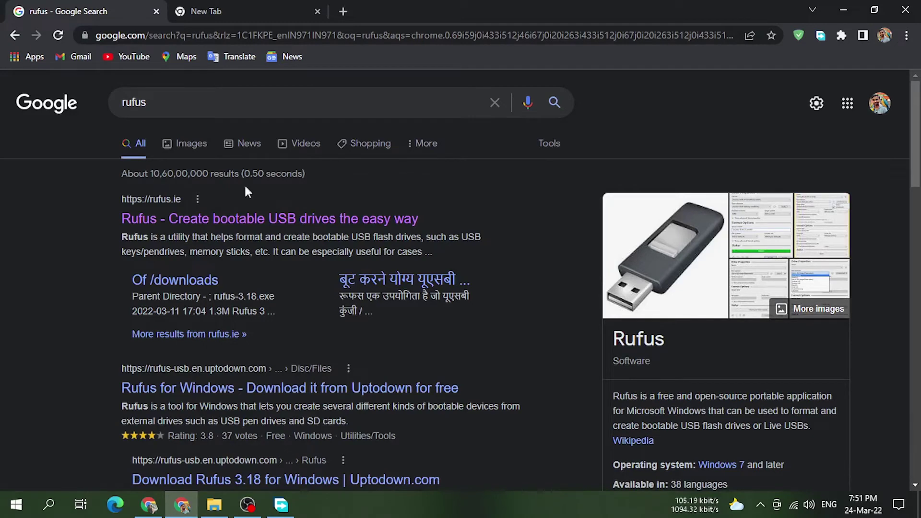
pyautogui.scroll(-1, 292, 284)
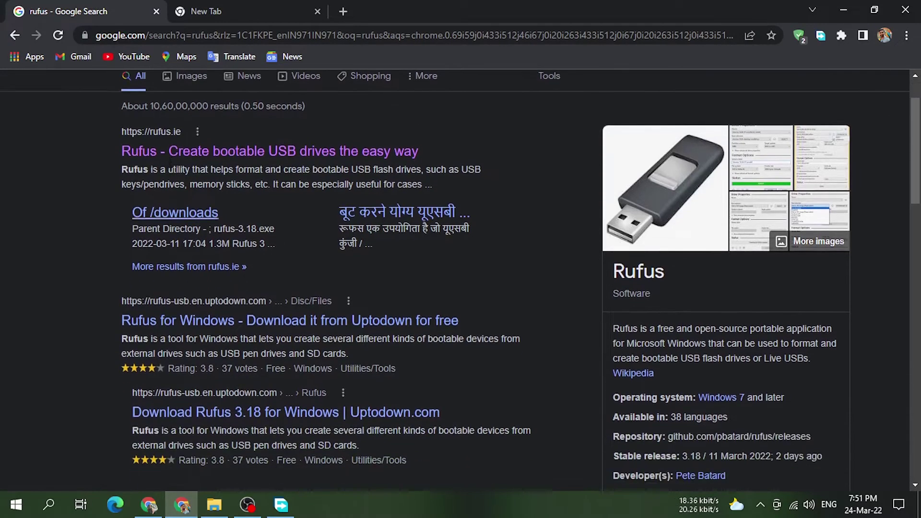
pyautogui.click(161, 135)
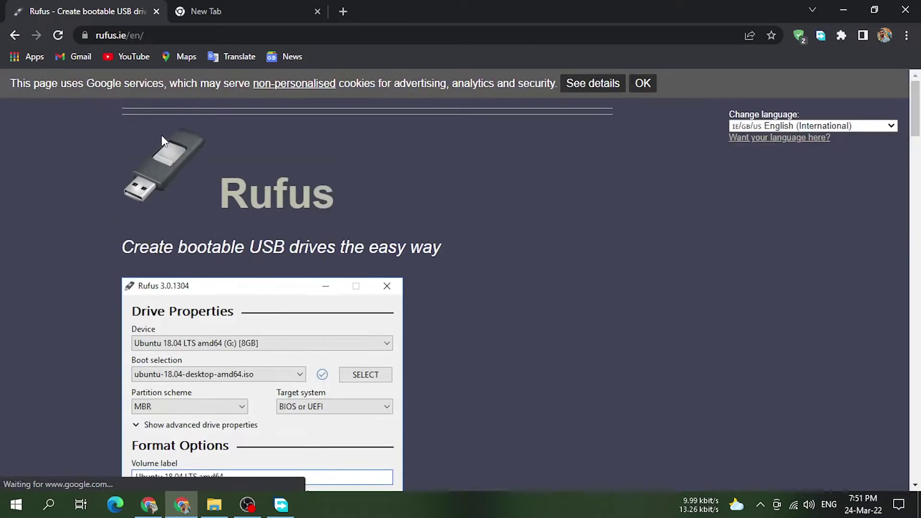
# Scroll to rufus.ie's Download section and start downloading Rufus 3.18.
pyautogui.scroll(-1, 447, 199)
pyautogui.scroll(-10, 268, 378)
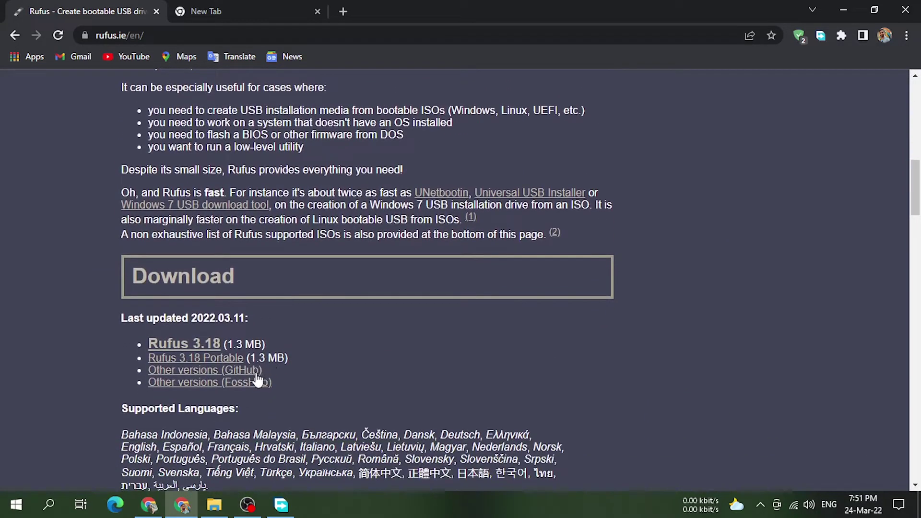
pyautogui.scroll(-2, 267, 372)
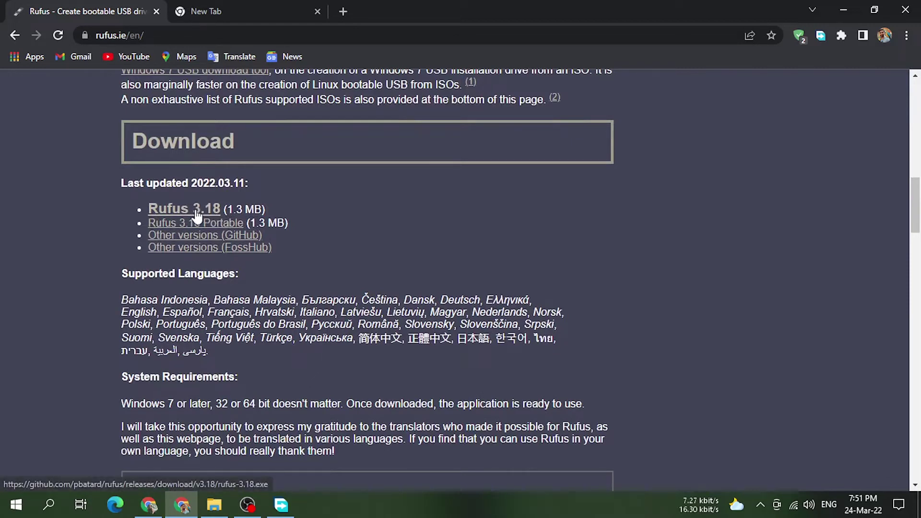
pyautogui.click(181, 217)
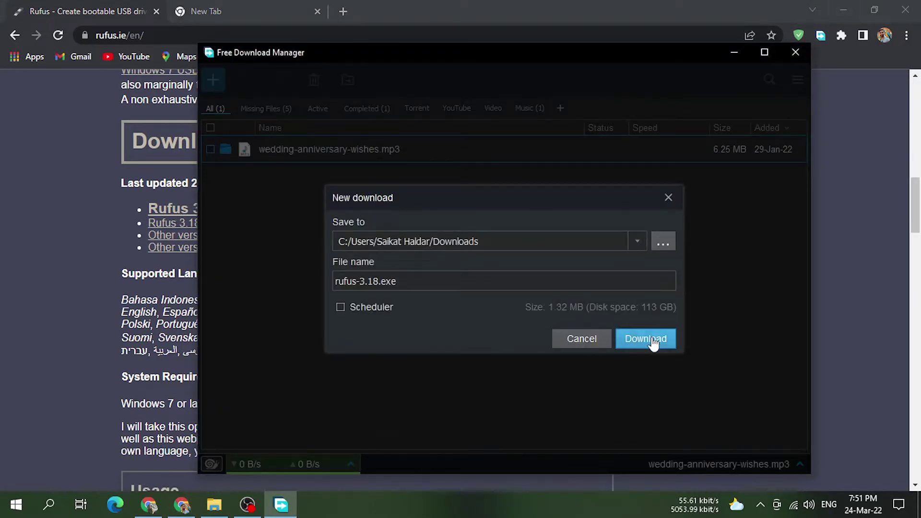
# Save rufus-3.18.exe to Downloads, hide Free Download Manager, and return to Chrome's new tab.
pyautogui.click(652, 338)
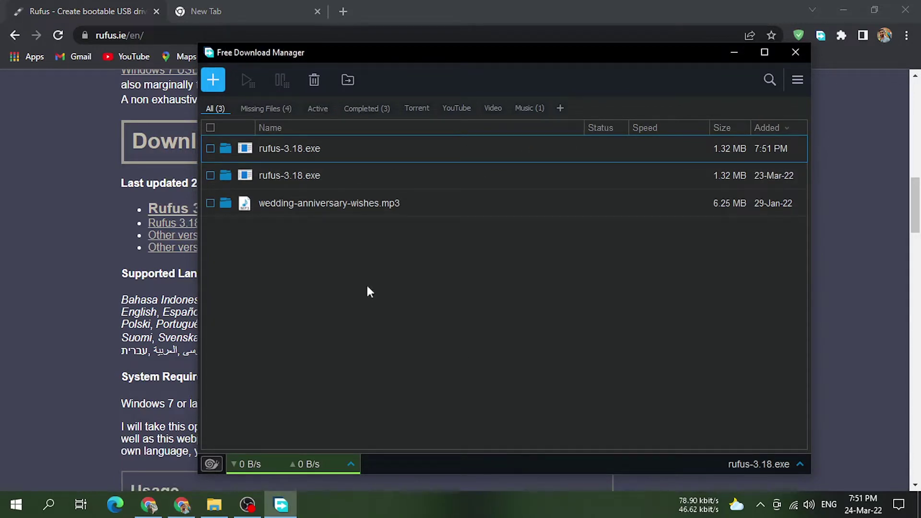
pyautogui.click(736, 54)
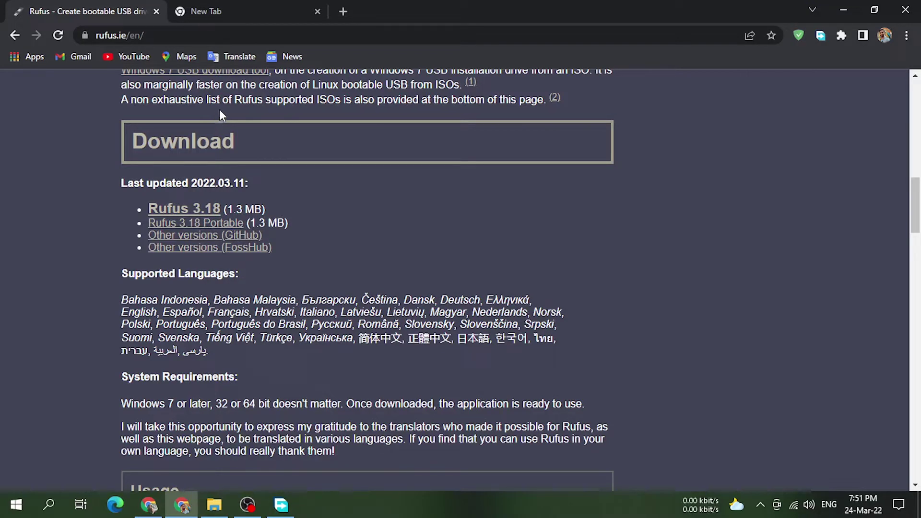
pyautogui.click(229, 10)
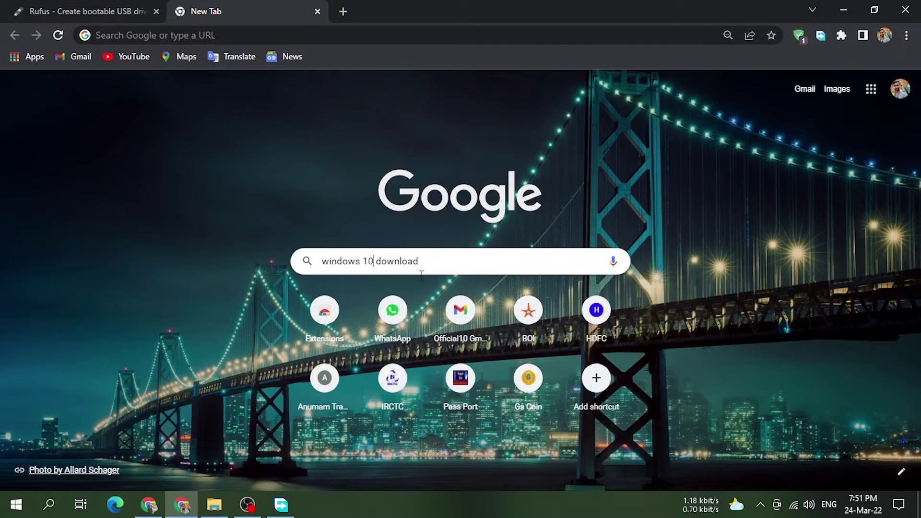
# Correct the query to 'windows 11 download', search, and go to Microsoft's Download Windows 11 page.
pyautogui.press('BackSpace')
pyautogui.write('\\1')
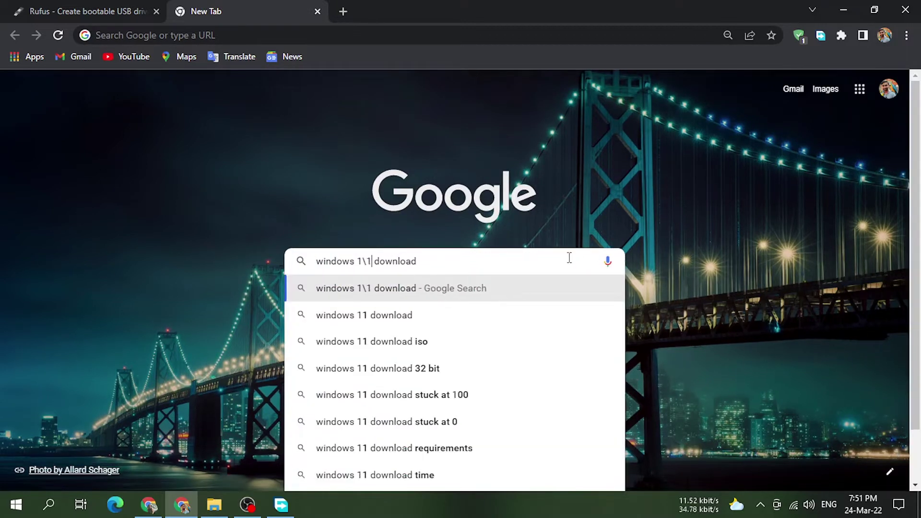
pyautogui.press('BackSpace')
pyautogui.press('BackSpace')
pyautogui.write('1')
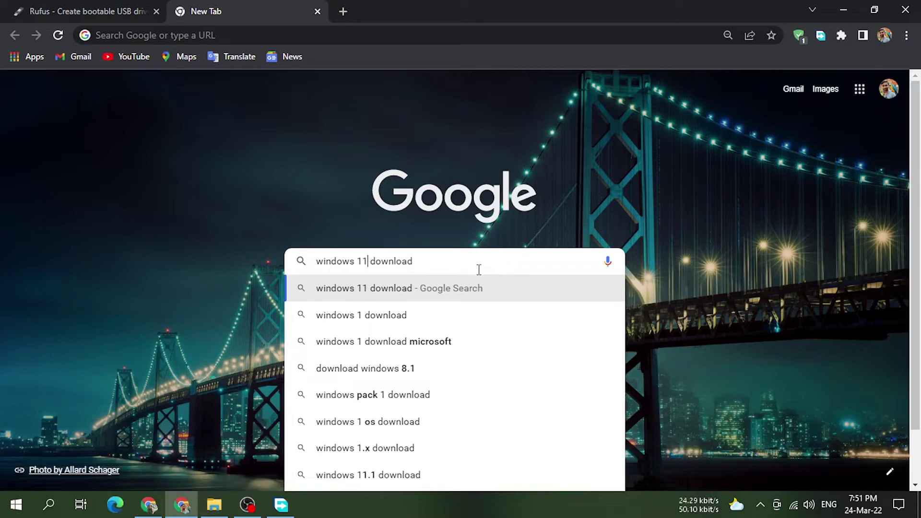
pyautogui.press('Return')
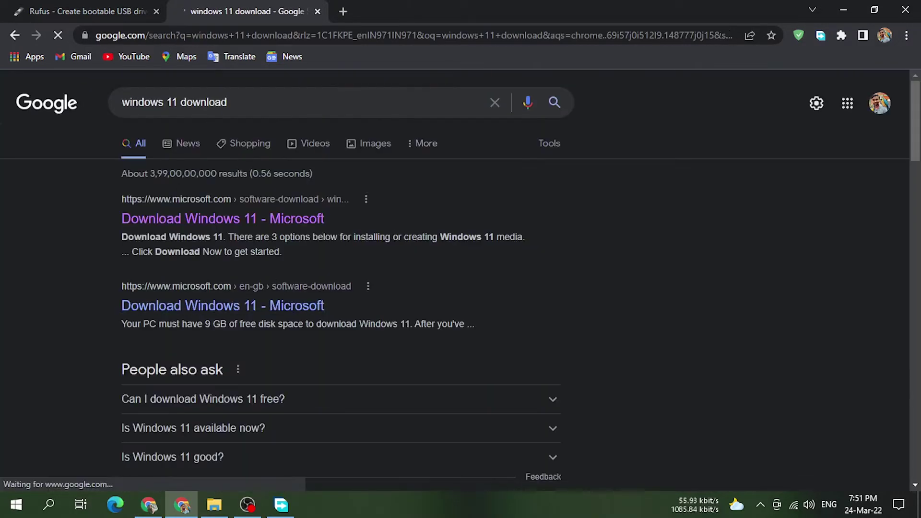
pyautogui.click(214, 224)
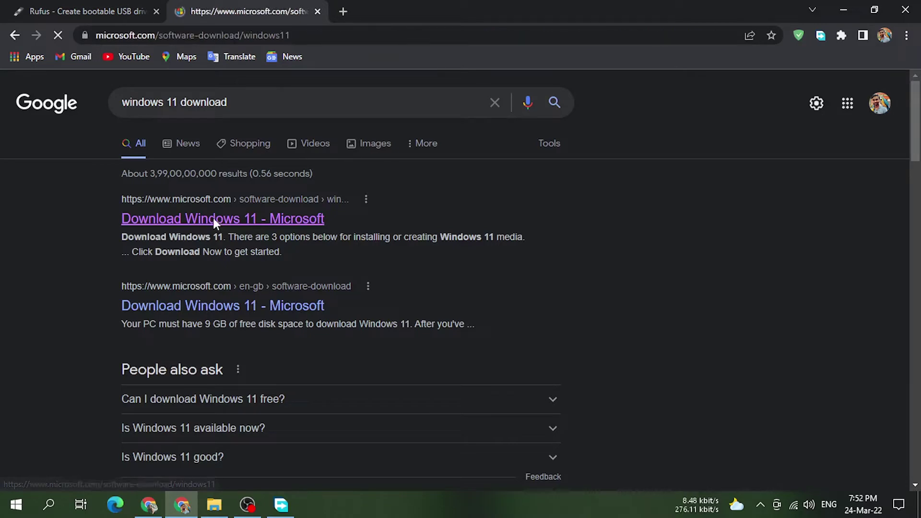
pyautogui.scroll(-4, 391, 330)
pyautogui.scroll(-7, 384, 331)
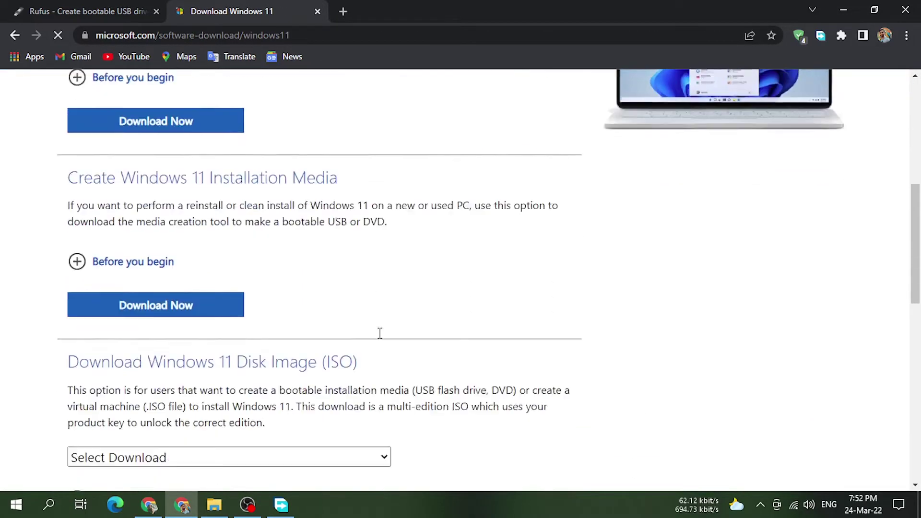
# Select the Windows 11 (multi-edition ISO) disk image download and confirm it.
pyautogui.click(198, 285)
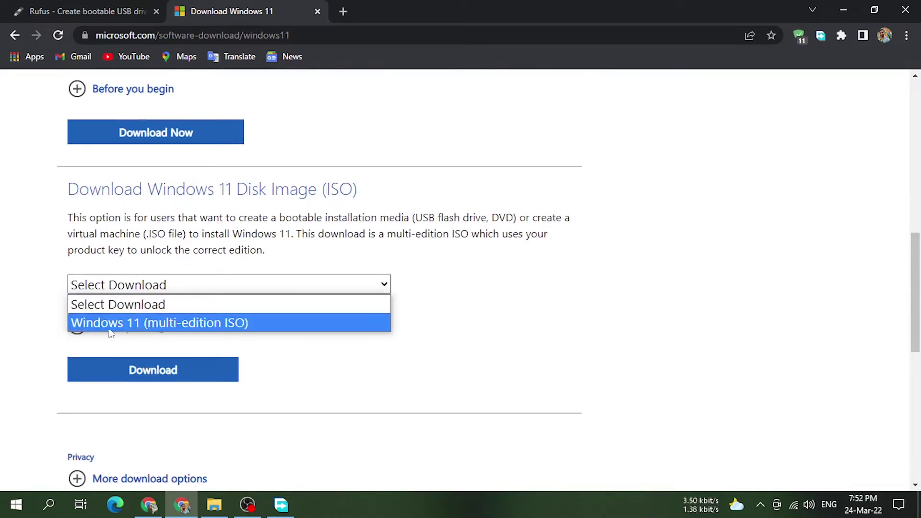
pyautogui.click(226, 325)
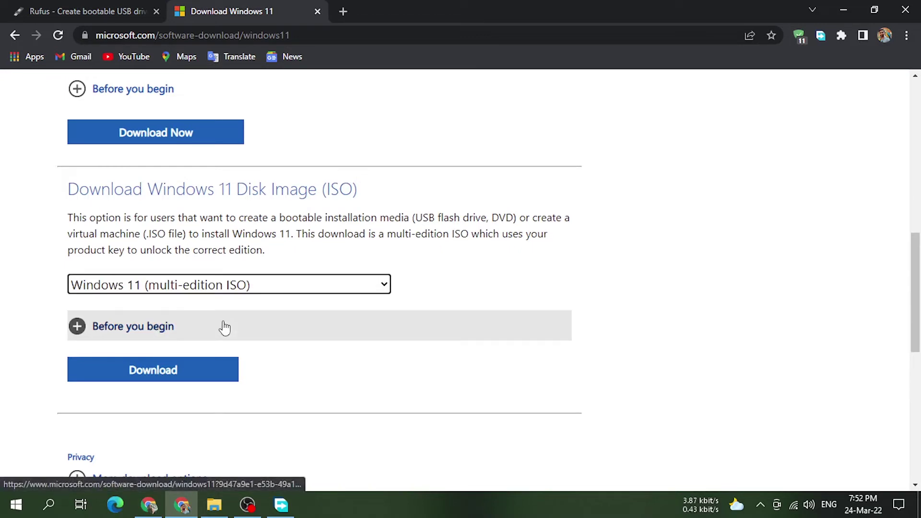
pyautogui.click(160, 377)
pyautogui.scroll(-4, 158, 376)
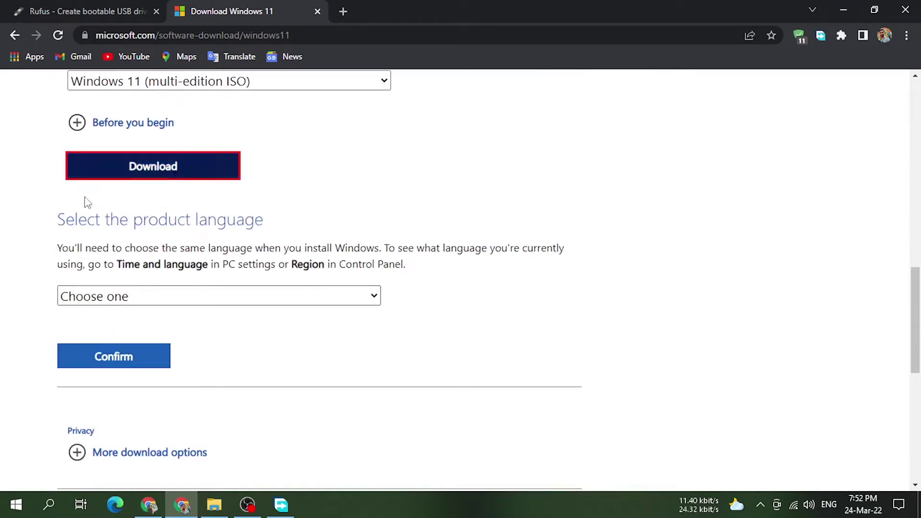
# Set the product language to English International and confirm.
pyautogui.click(150, 298)
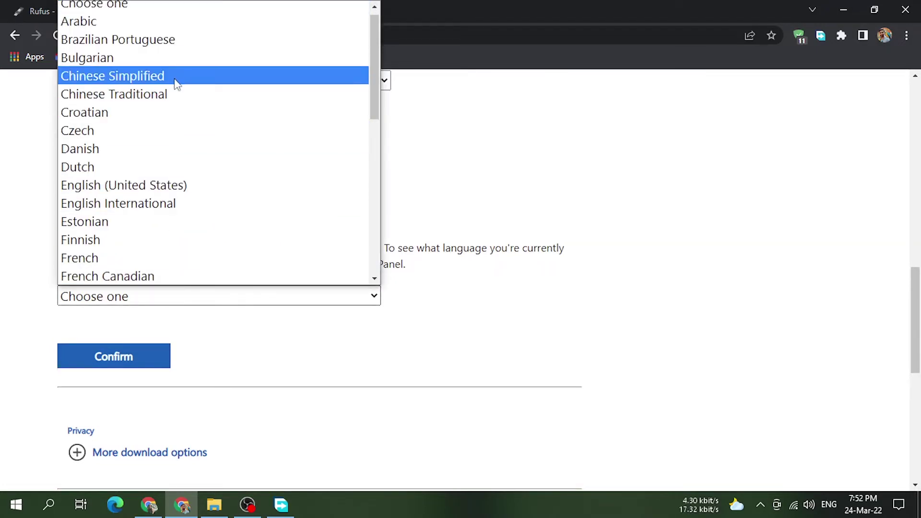
pyautogui.click(134, 205)
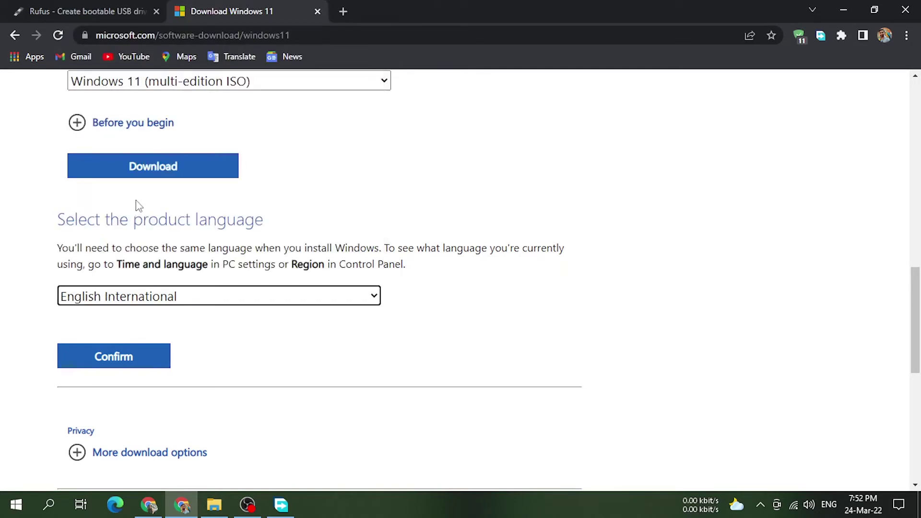
pyautogui.click(142, 366)
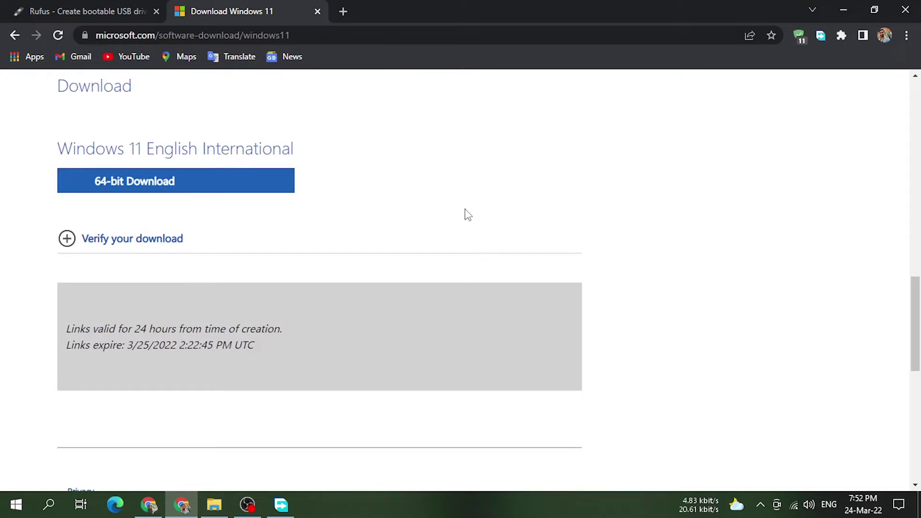
# Start the 64-bit Win11_EnglishInternational_x64v1.iso download, pause it, and minimise Free Download Manager.
pyautogui.click(128, 188)
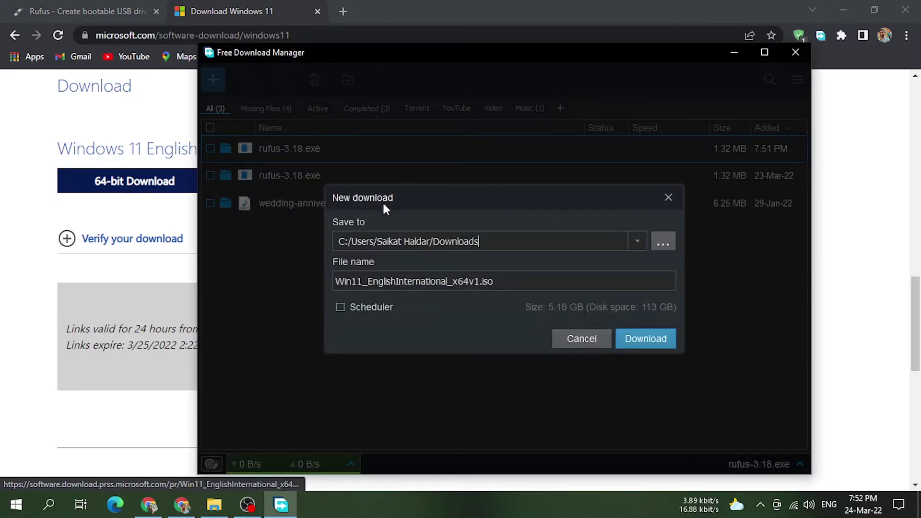
pyautogui.click(642, 343)
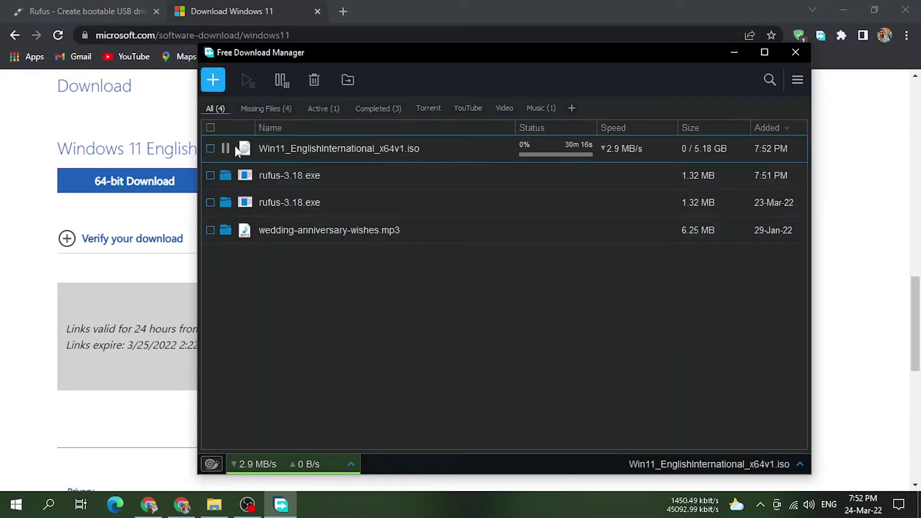
pyautogui.click(225, 149)
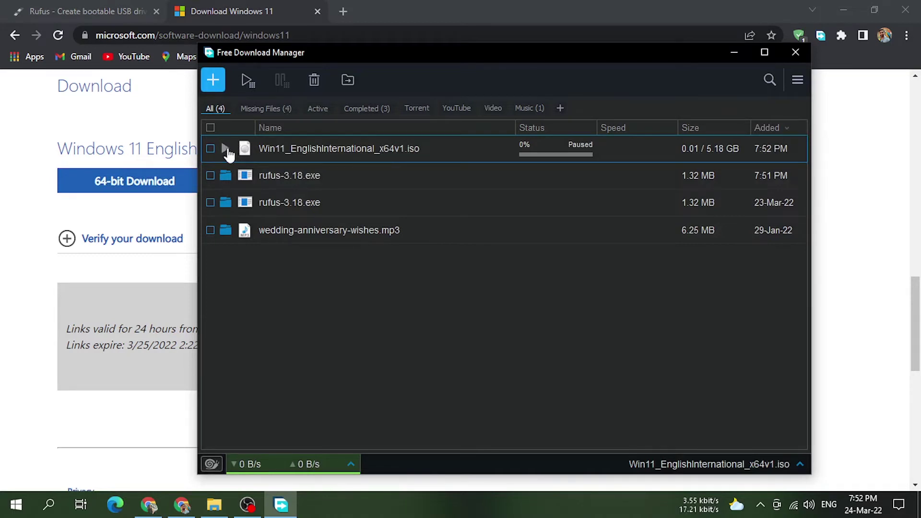
pyautogui.moveTo(427, 52); pyautogui.dragTo(396, 61)
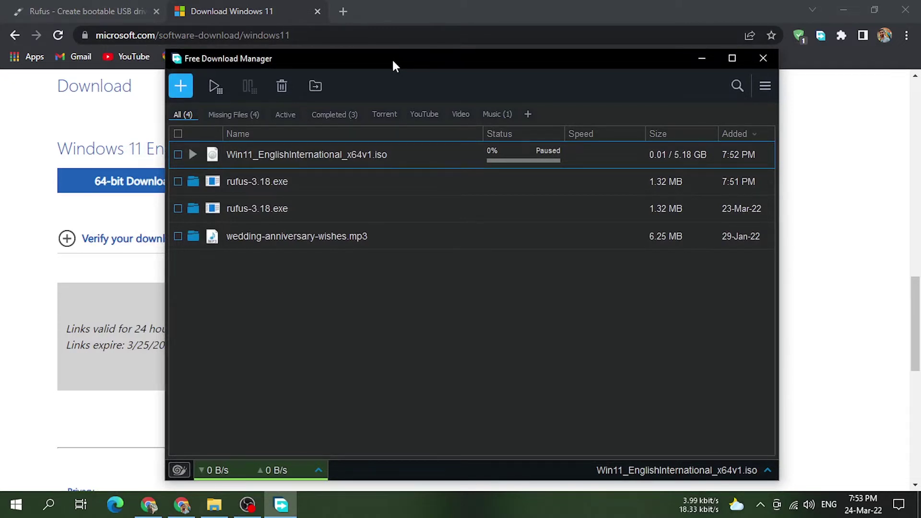
pyautogui.click(701, 60)
# Minimise Chrome, refresh the desktop, and launch Rufus 3.18 from its shortcut.
pyautogui.click(843, 9)
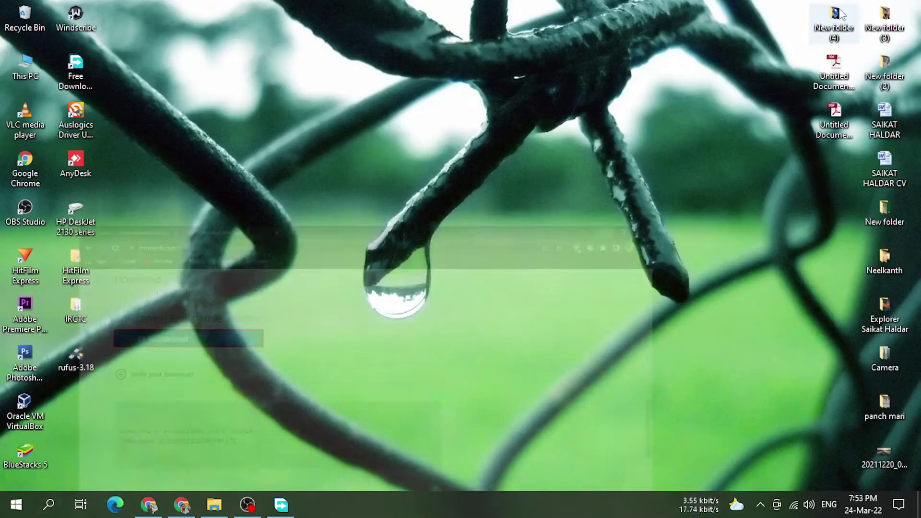
pyautogui.rightClick(261, 197)
pyautogui.click(295, 235)
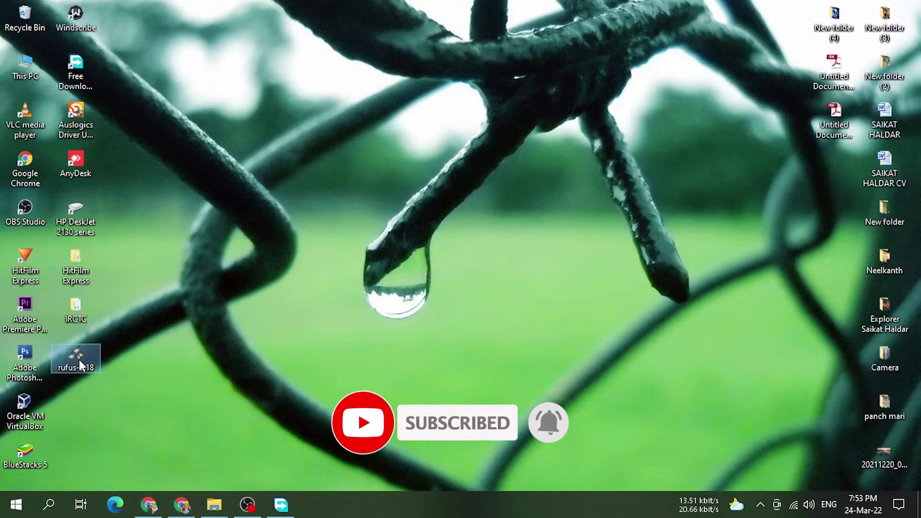
pyautogui.doubleClick(78, 360)
# Choose NO_LABEL (F:) [32 GB] as the Rufus device.
pyautogui.moveTo(423, 60)
pyautogui.mouseDown()
pyautogui.moveTo(469, 58)
pyautogui.moveTo(412, 64)
pyautogui.moveTo(447, 63)
pyautogui.moveTo(421, 72)
pyautogui.moveTo(438, 50)
pyautogui.mouseUp()
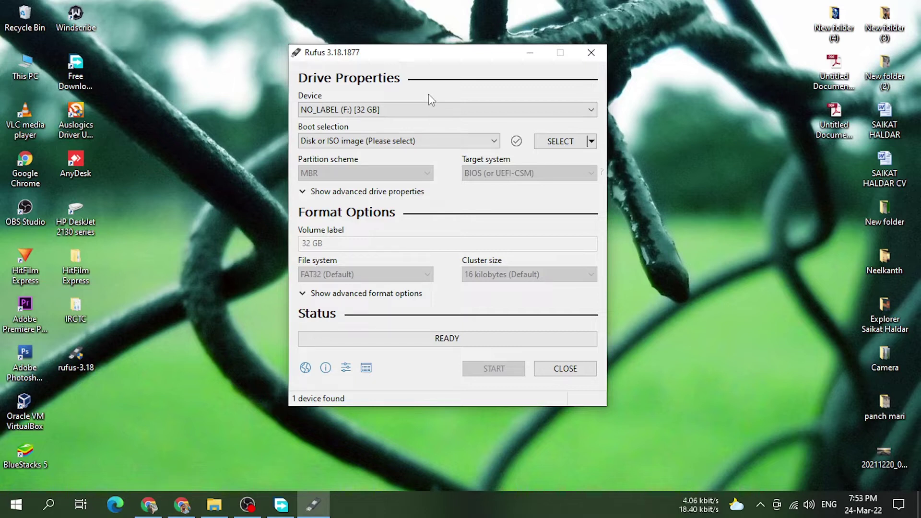
pyautogui.click(413, 110)
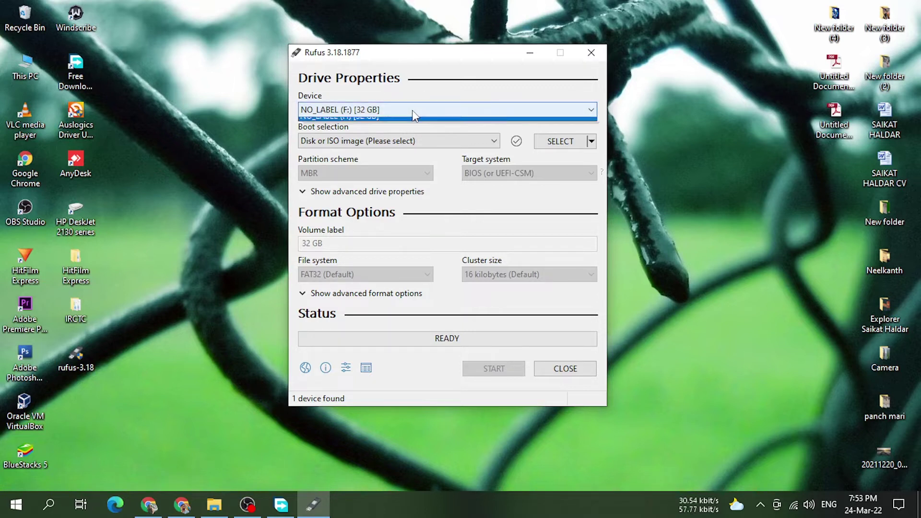
pyautogui.click(413, 108)
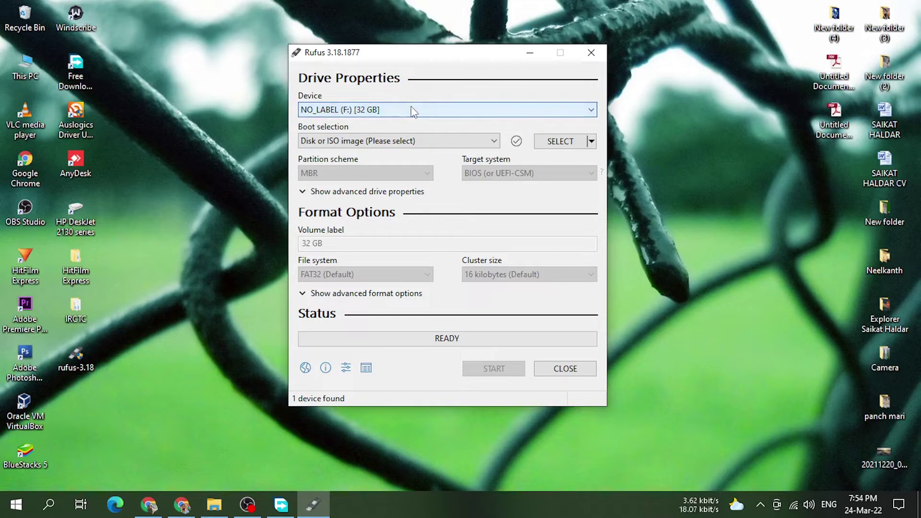
pyautogui.click(406, 111)
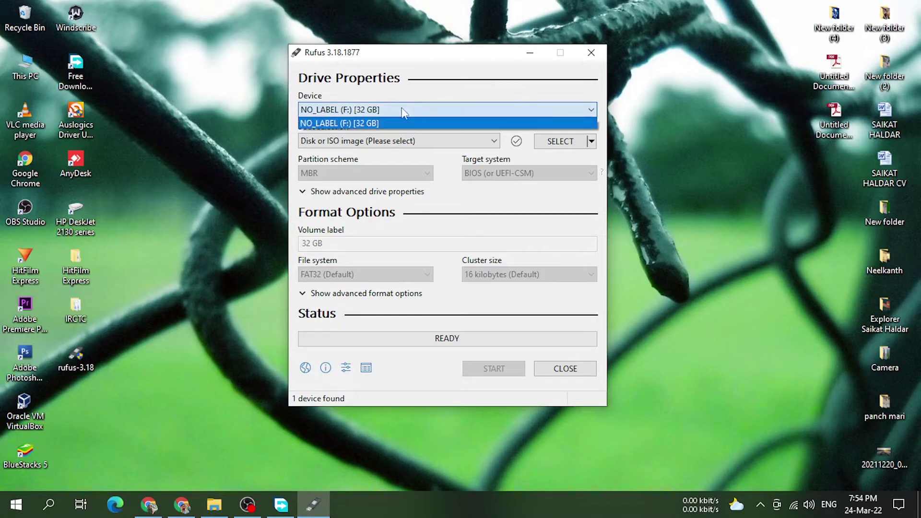
pyautogui.click(344, 121)
pyautogui.doubleClick(21, 76)
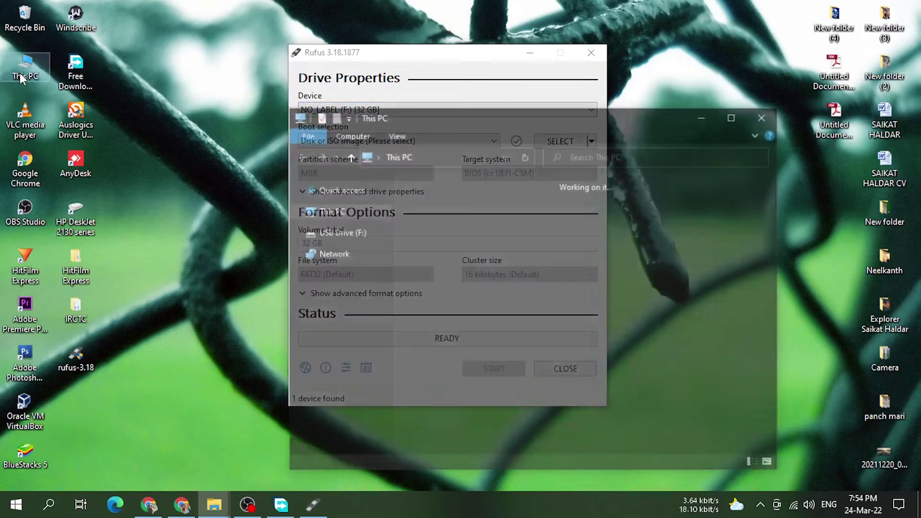
pyautogui.scroll(-1, 576, 327)
pyautogui.click(643, 400)
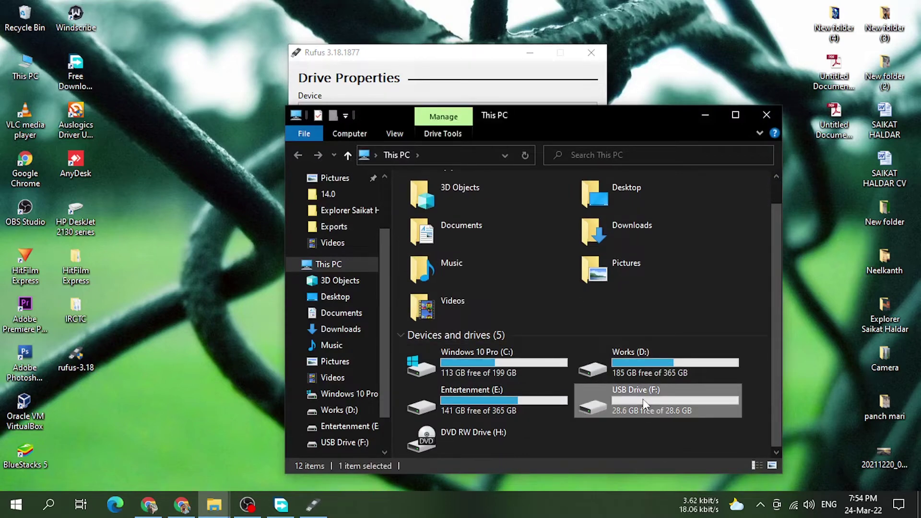
pyautogui.rightClick(643, 399)
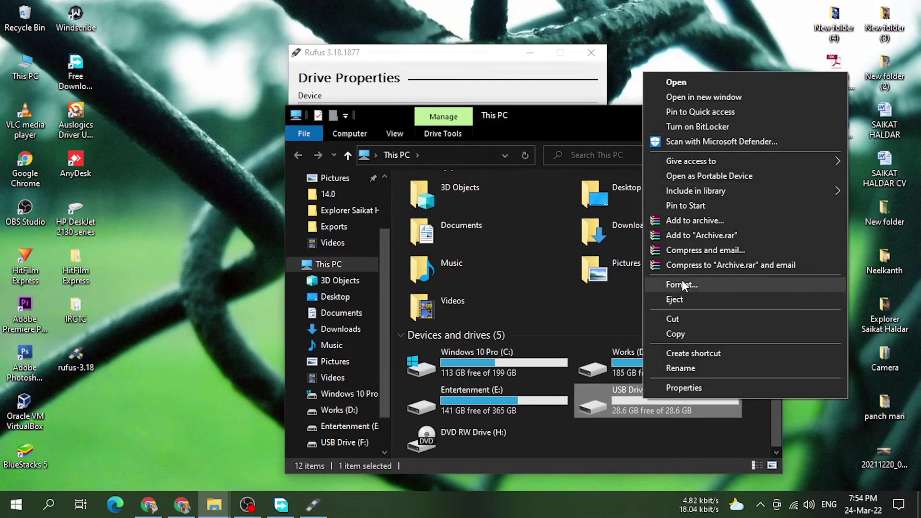
pyautogui.click(578, 309)
pyautogui.click(766, 117)
pyautogui.click(382, 108)
pyautogui.click(382, 108)
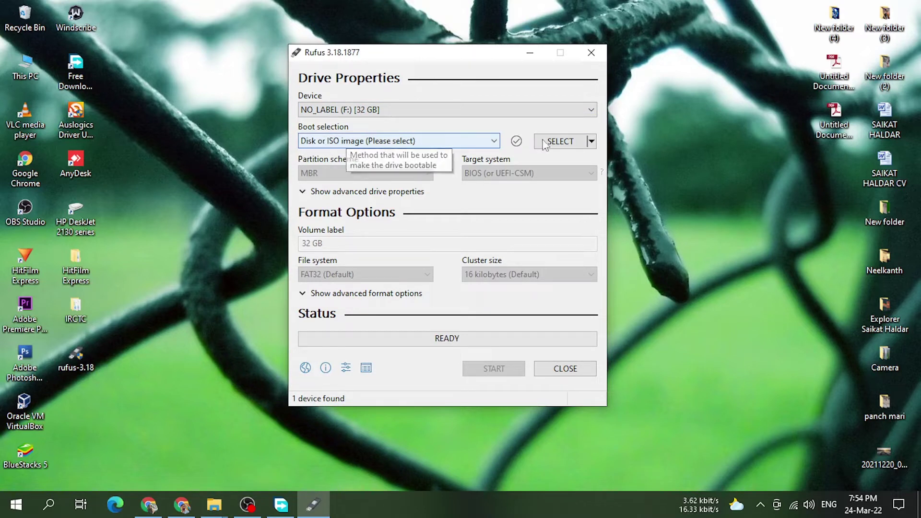
# Load Win11_EnglishInternational_x64v1.iso from the Windows ISO folder as Rufus's boot image.
pyautogui.click(560, 145)
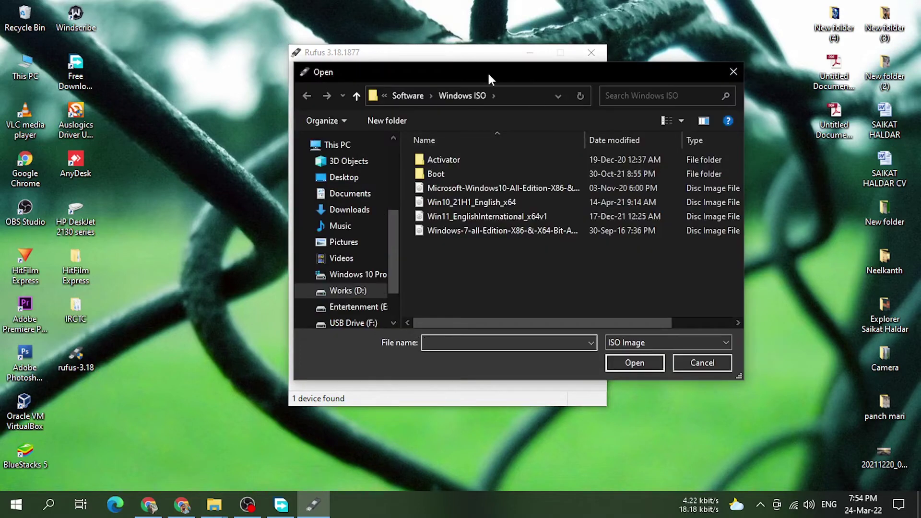
pyautogui.moveTo(488, 71); pyautogui.dragTo(415, 67)
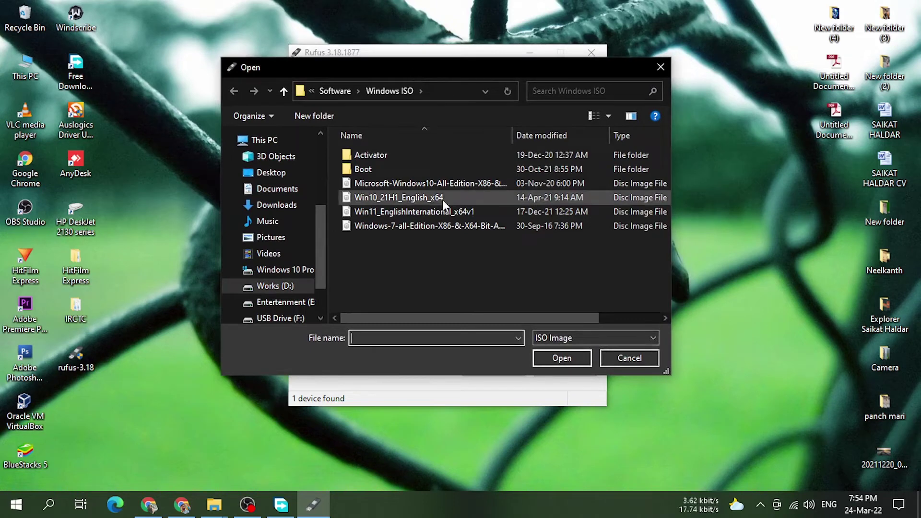
pyautogui.click(378, 214)
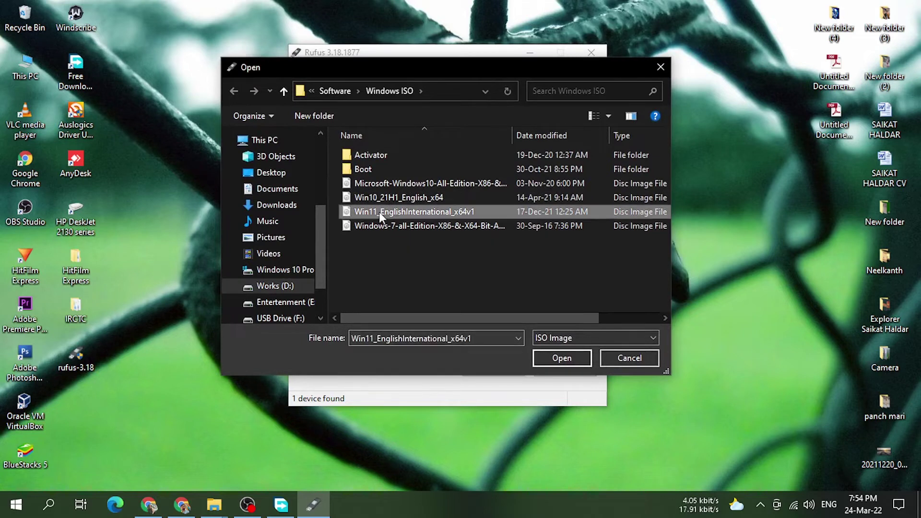
pyautogui.click(406, 213)
pyautogui.click(561, 358)
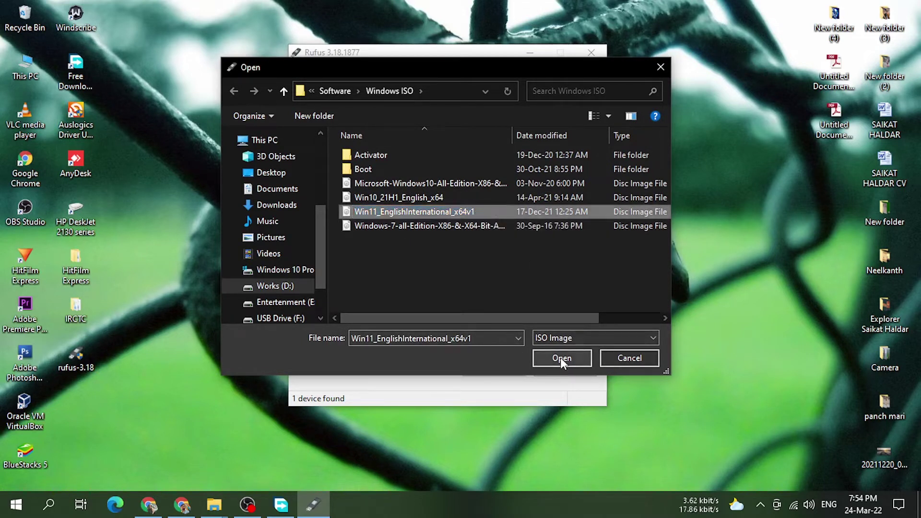
pyautogui.click(563, 361)
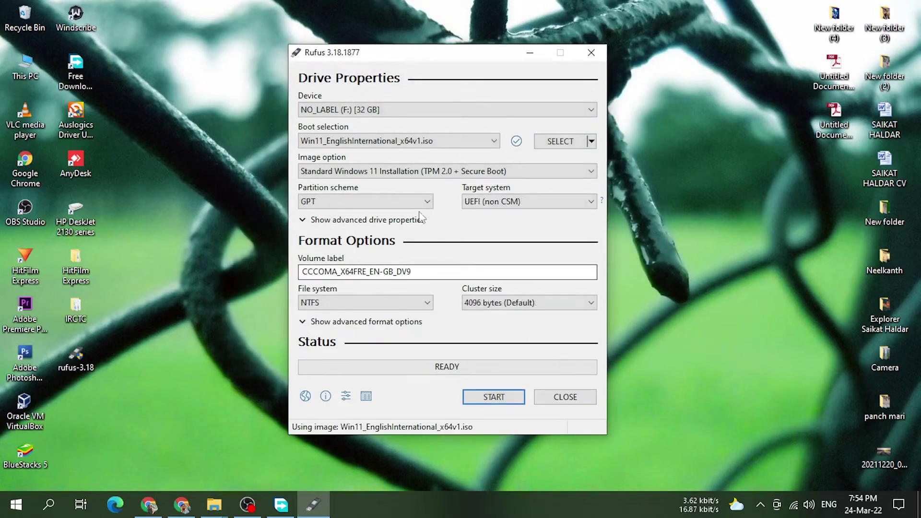
# Choose Extended Windows 11 Installation (no TPM / no Secure Boot) and start writing the USB drive.
pyautogui.moveTo(463, 51); pyautogui.dragTo(488, 42)
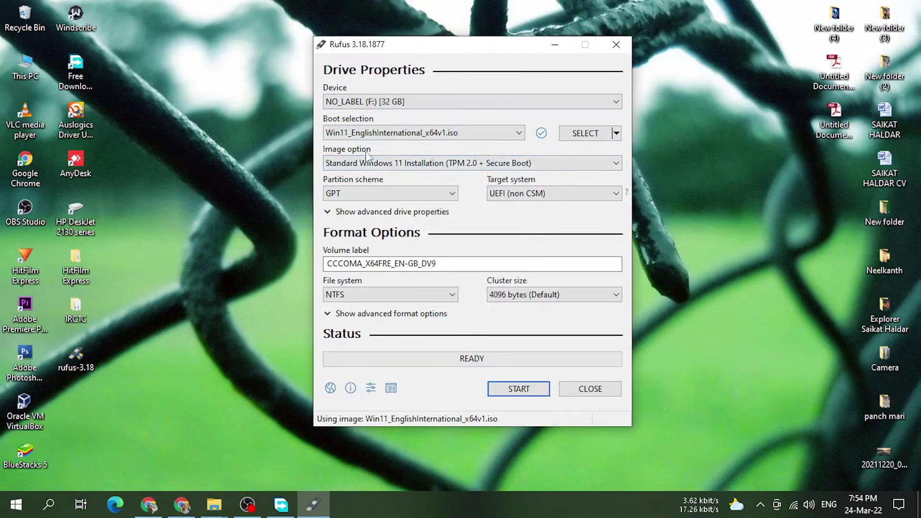
pyautogui.click(616, 164)
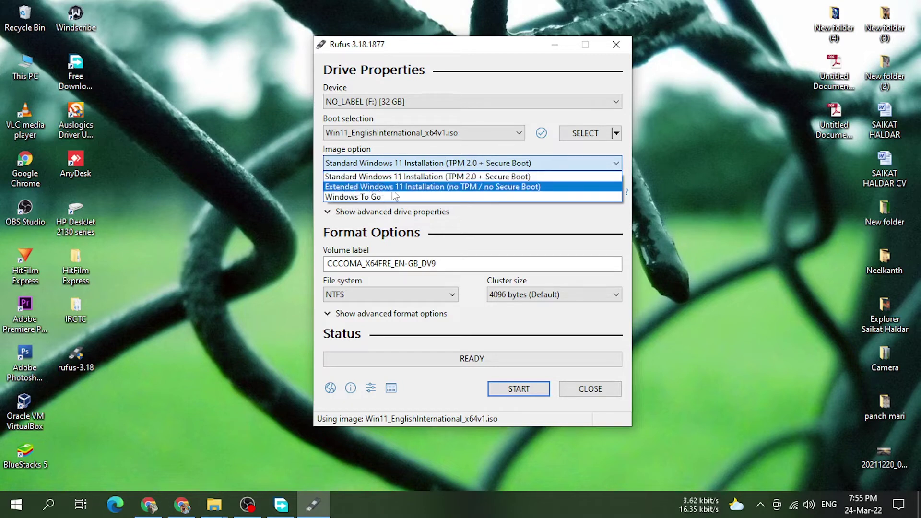
pyautogui.click(511, 192)
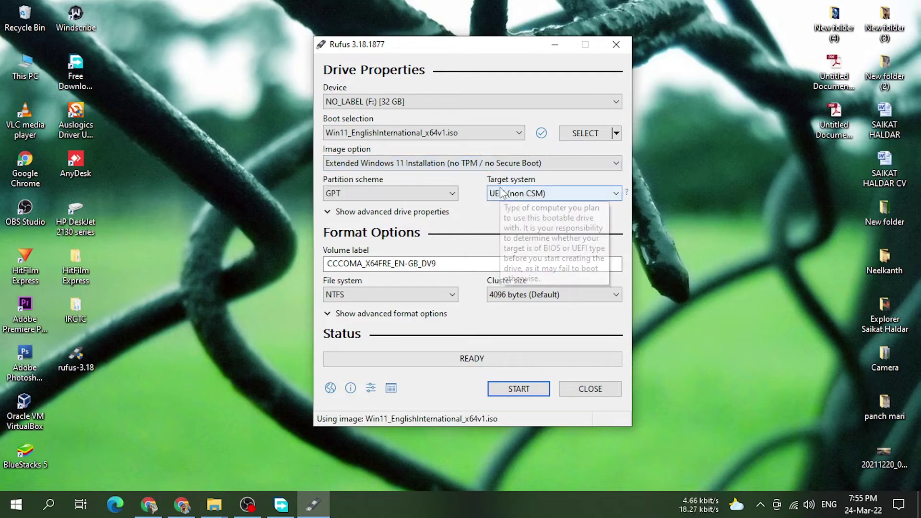
pyautogui.click(530, 390)
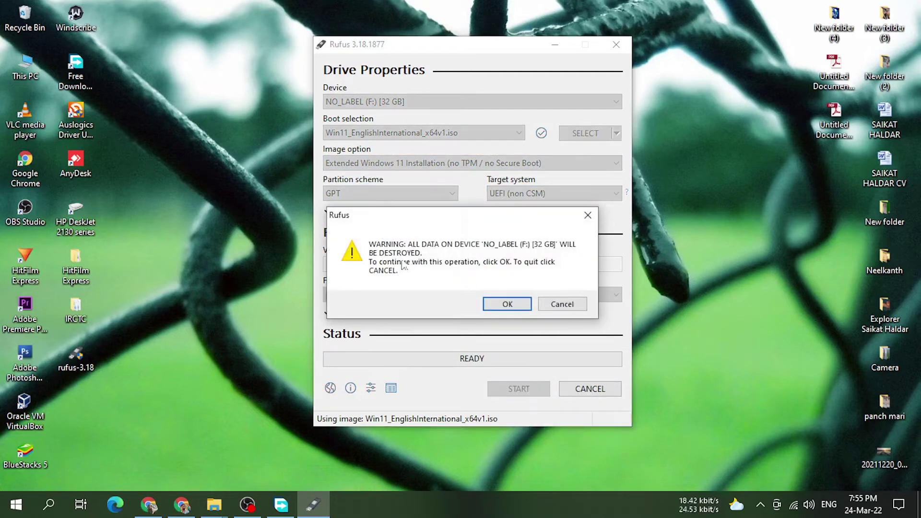
# Accept the warning that all data on the 32 GB F: drive will be erased, starting the write.
pyautogui.click(507, 304)
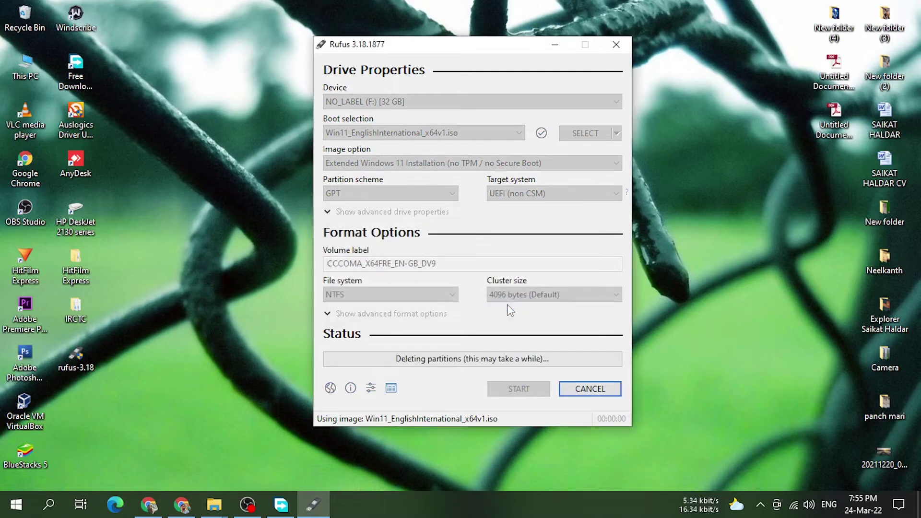